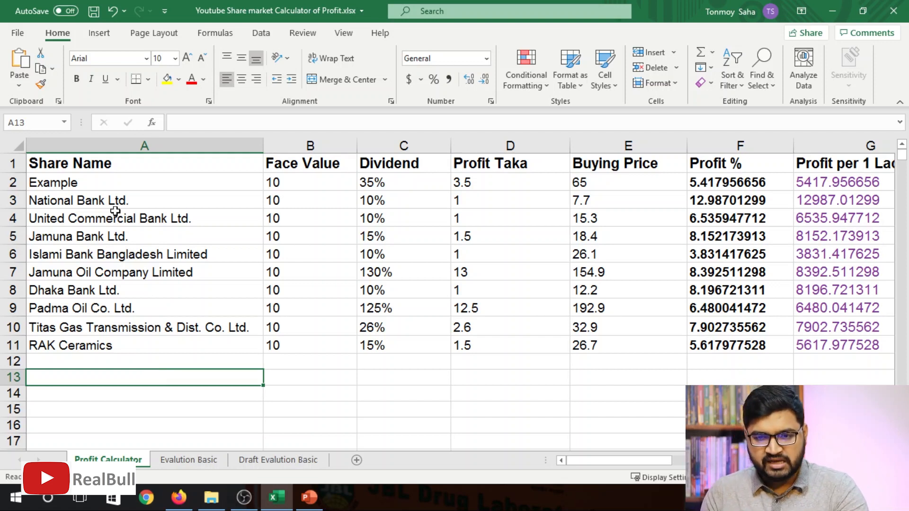
# Examine the National Bank Ltd. row from share name to Profit %, including the Profit Taka and Profit % formulas.
pyautogui.click(143, 201)
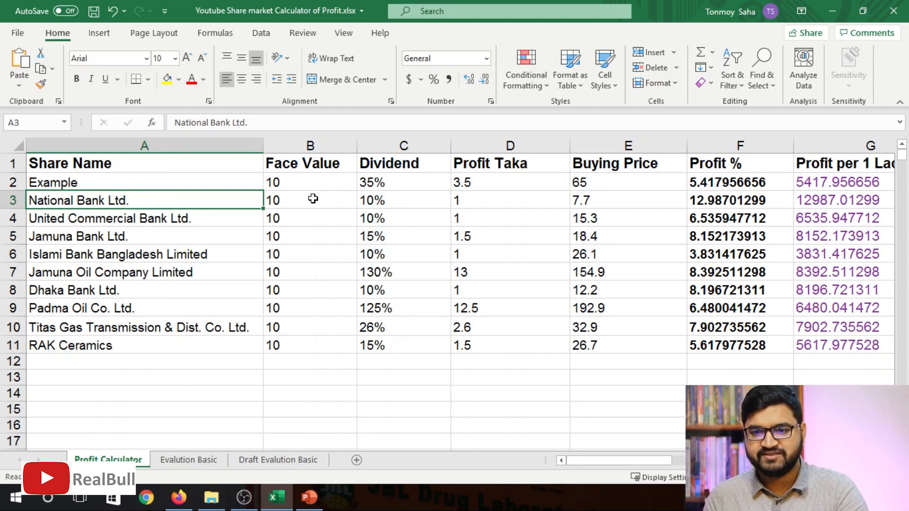
pyautogui.click(307, 202)
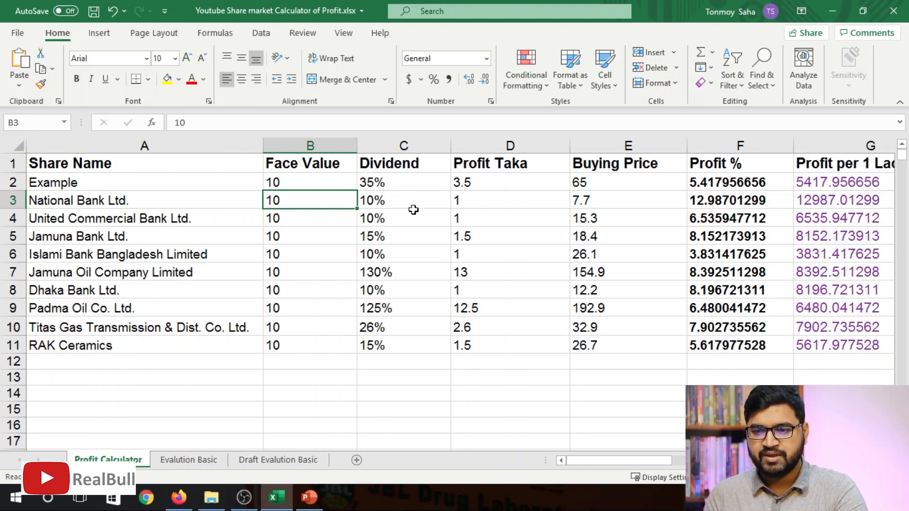
pyautogui.click(419, 204)
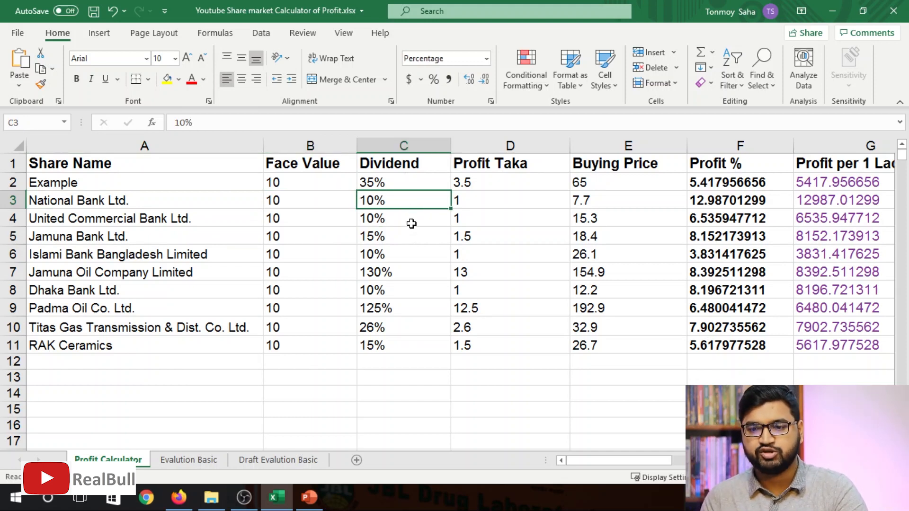
pyautogui.click(494, 207)
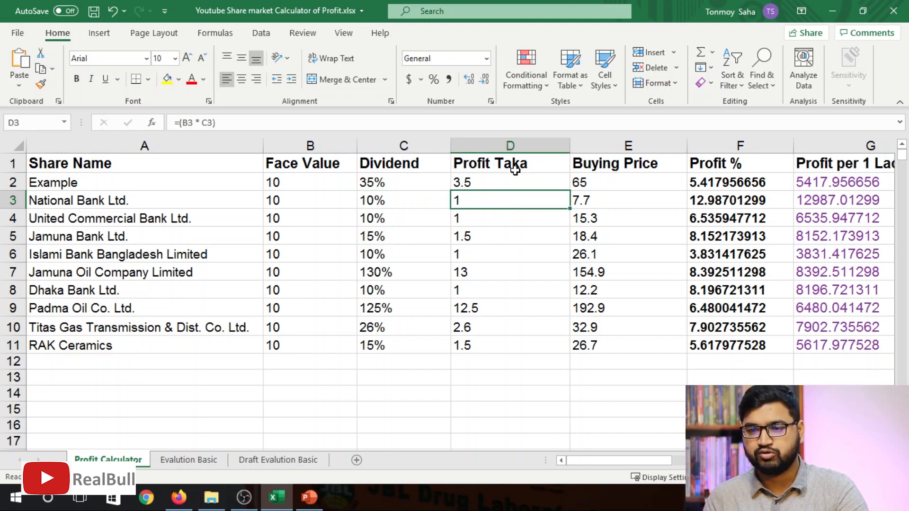
pyautogui.click(614, 200)
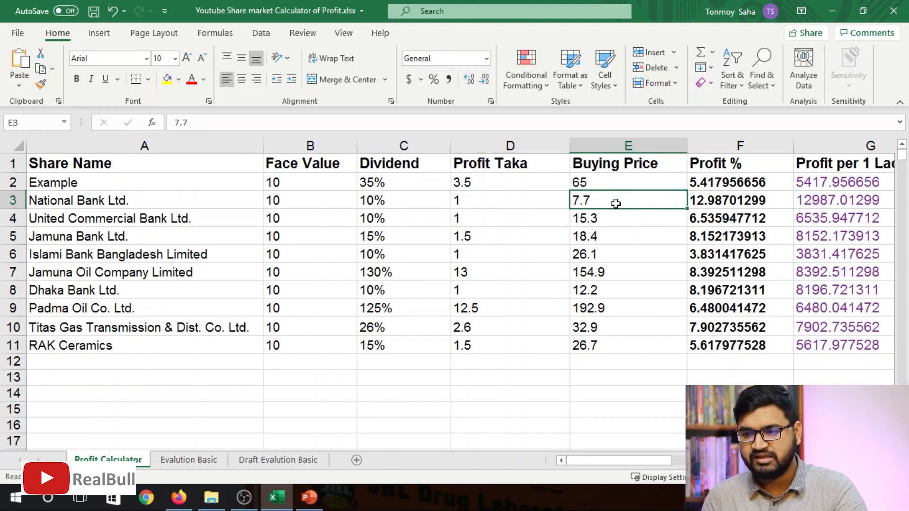
pyautogui.click(736, 205)
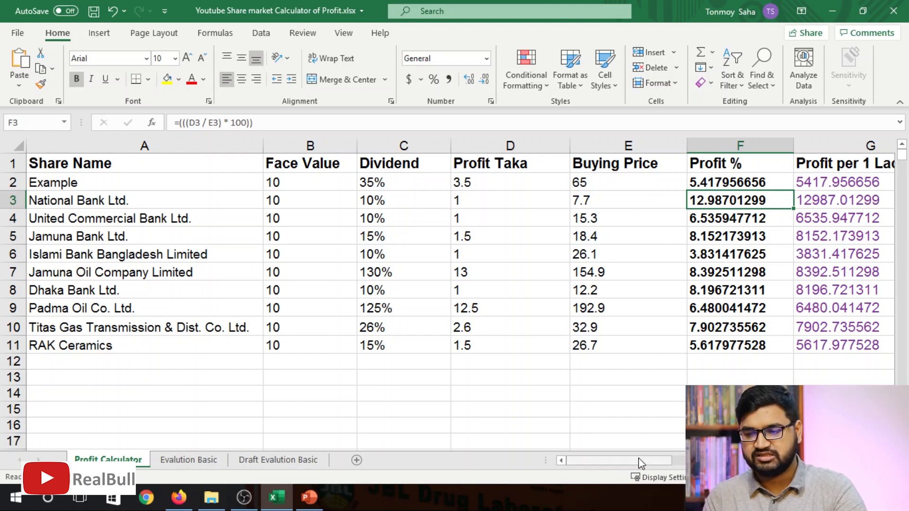
pyautogui.moveTo(643, 460); pyautogui.dragTo(656, 464)
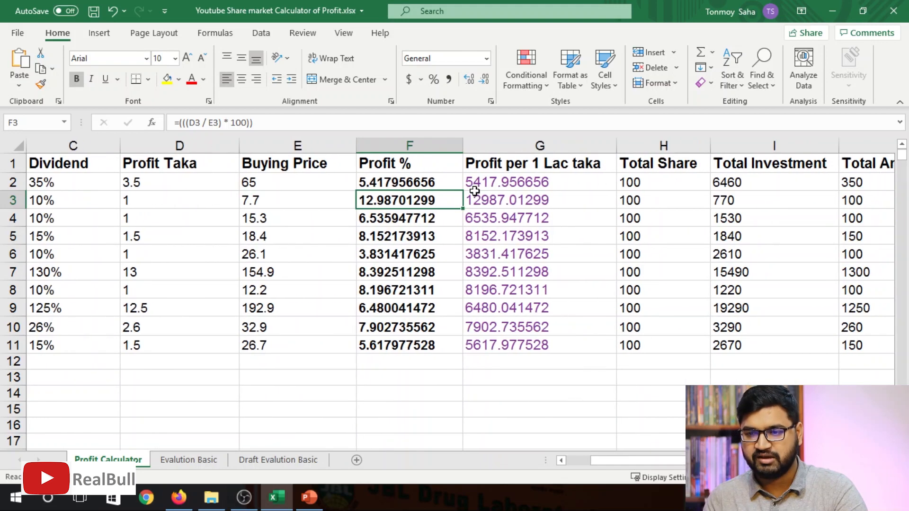
# Inspect the Example row's Profit per 1 Lac taka formula, Buying Price and Total Share cells.
pyautogui.click(538, 184)
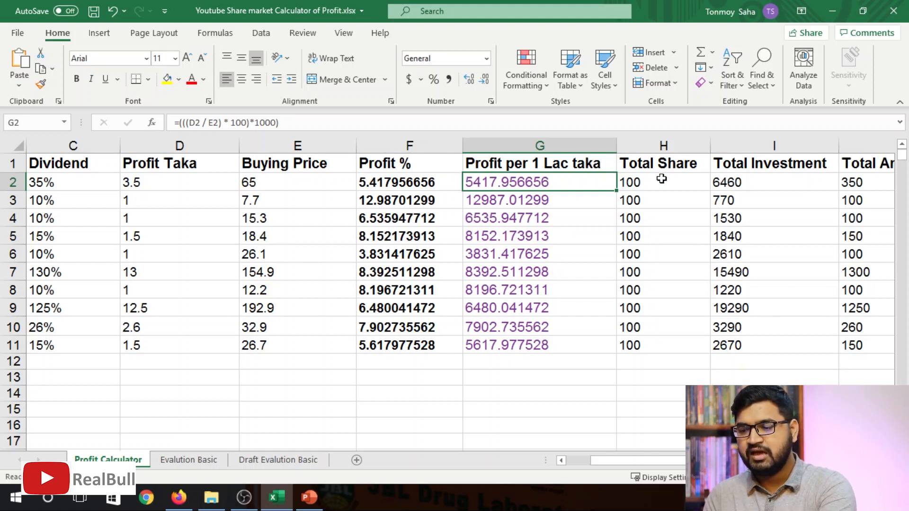
pyautogui.click(315, 181)
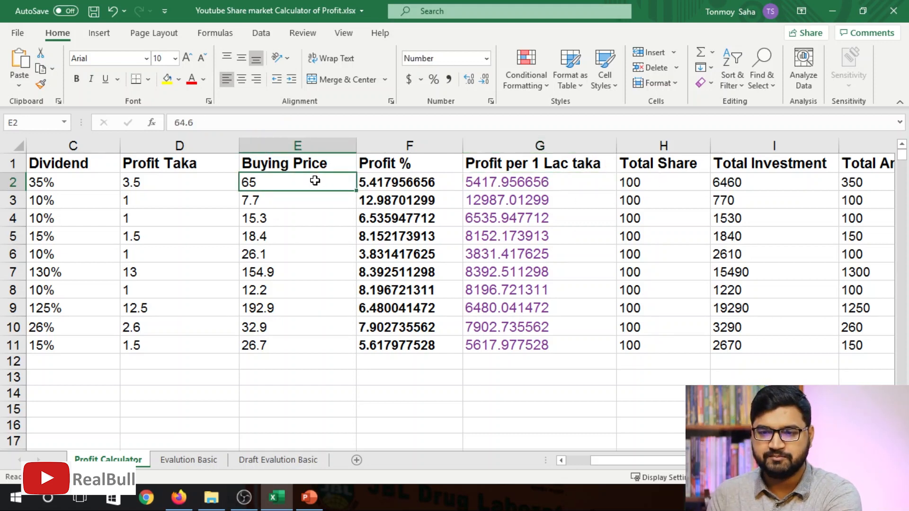
pyautogui.click(667, 186)
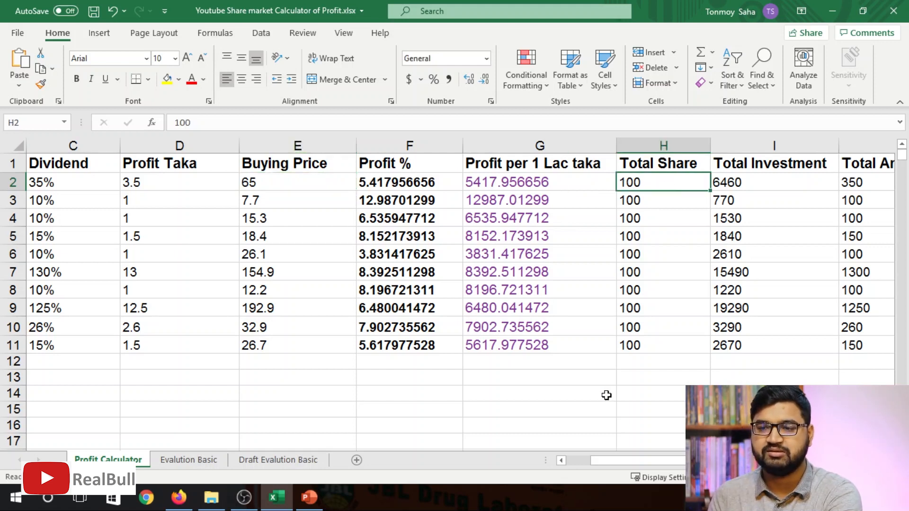
pyautogui.press('Left')
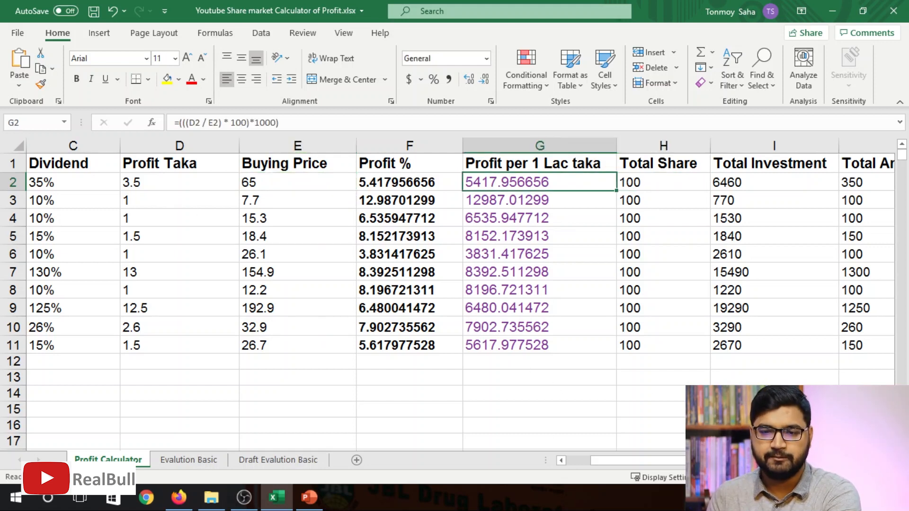
# Go through the National Bank Ltd. row up to the Total Investment and Total Annual profit formulas, ending back at its share name.
pyautogui.press('Home')
pyautogui.press('Down')
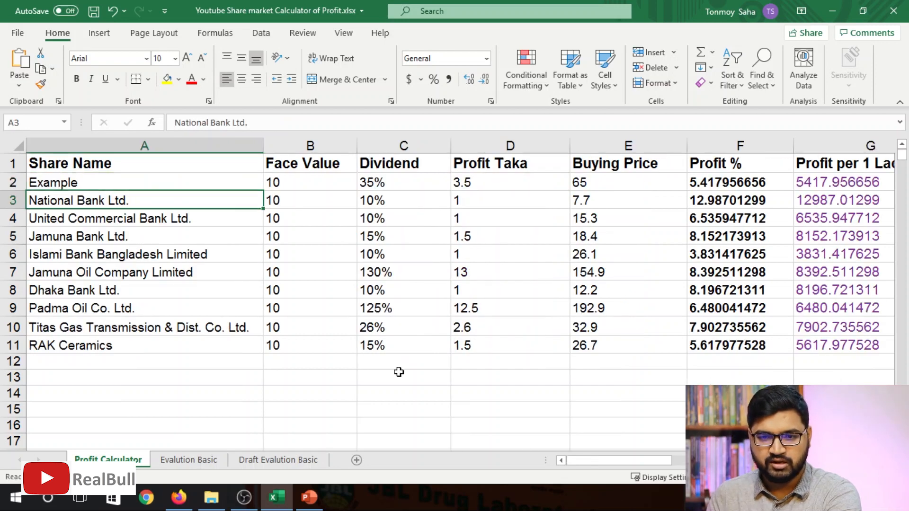
pyautogui.press('Right')
pyautogui.press('Right')
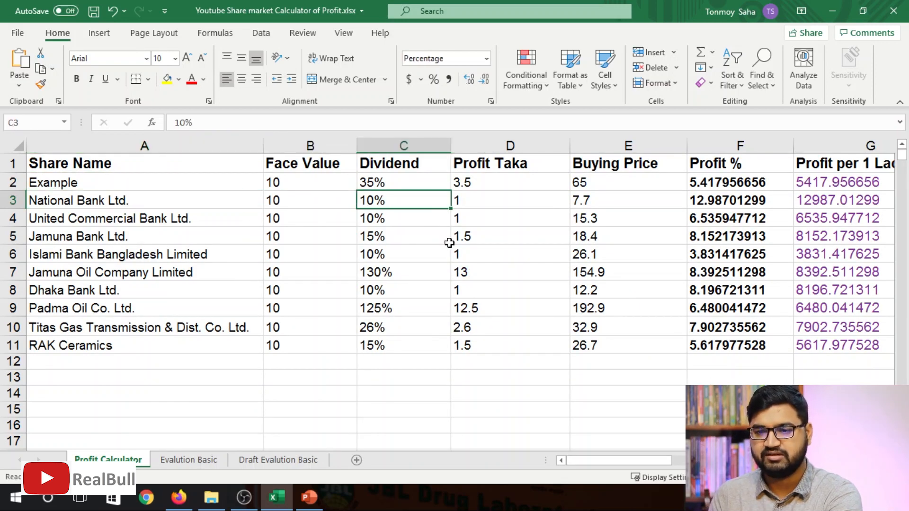
pyautogui.press('Right')
pyautogui.press('Right')
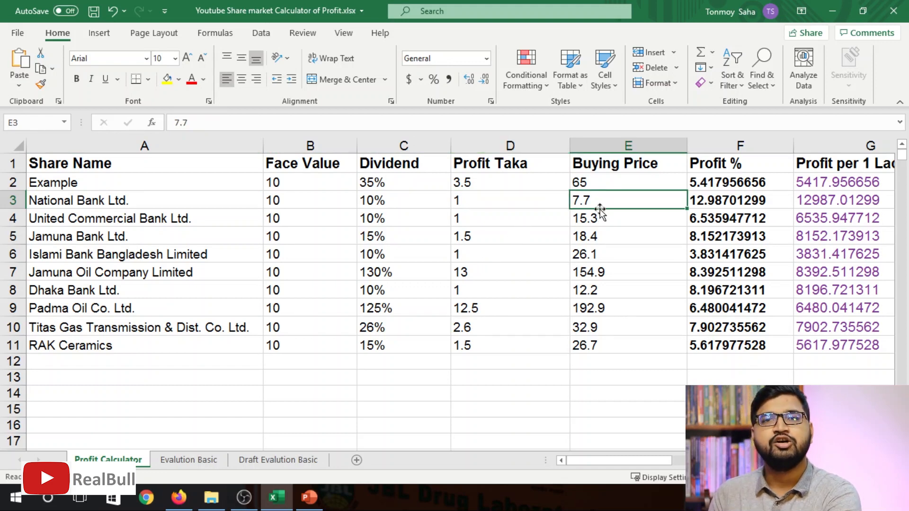
pyautogui.press('Right')
pyautogui.press('Right')
pyautogui.press('Right')
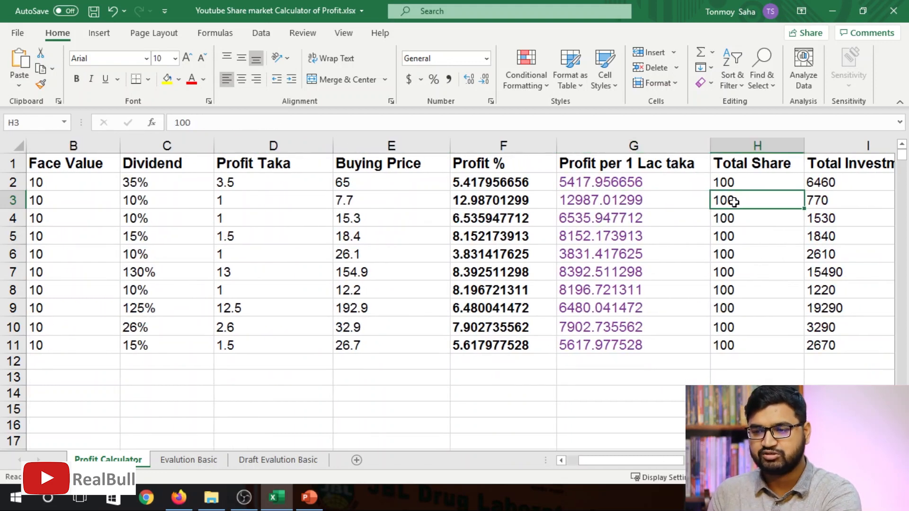
pyautogui.press('Right')
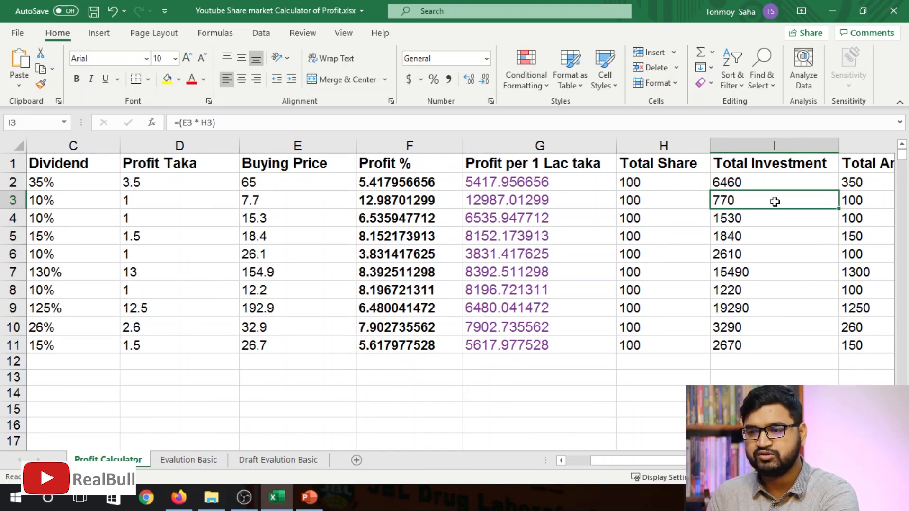
pyautogui.press('Right')
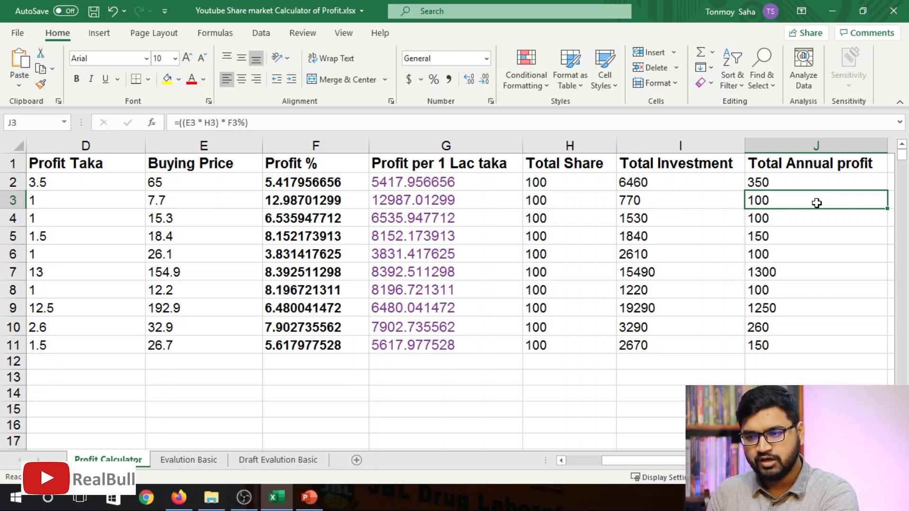
pyautogui.press('Left')
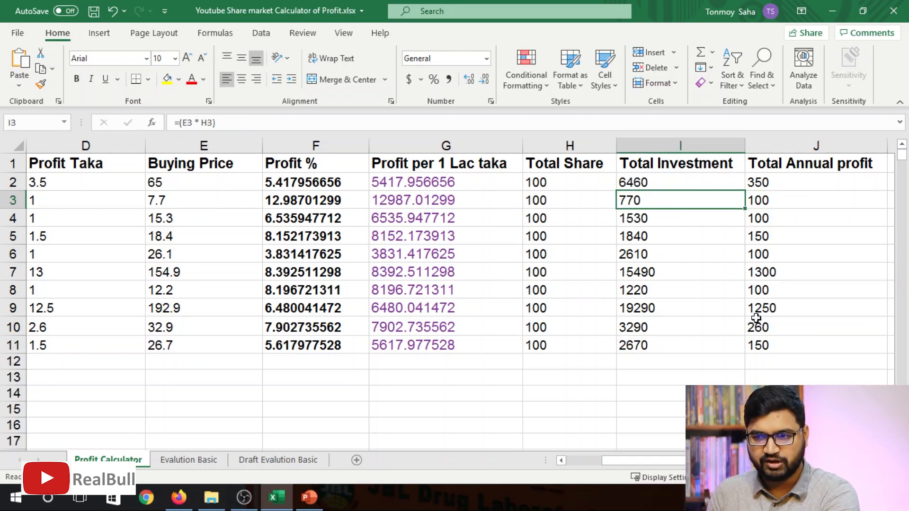
pyautogui.press('Home')
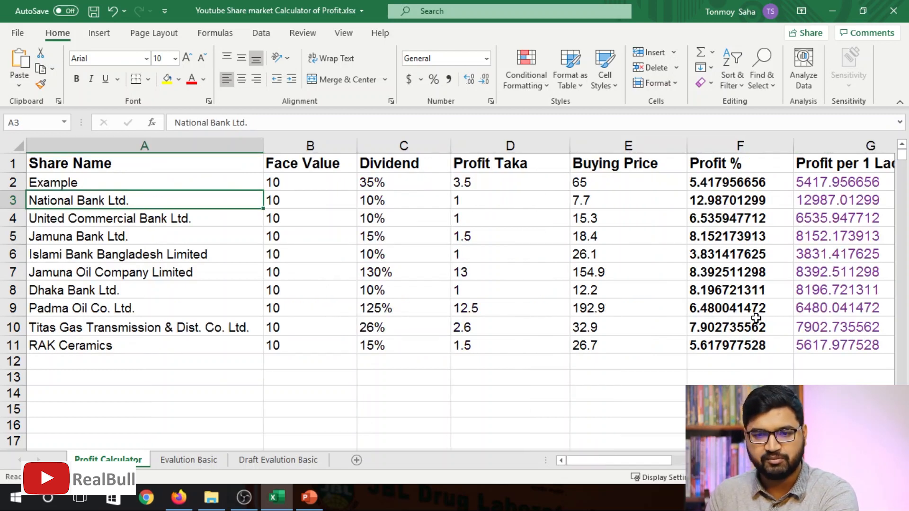
# Inspect the United Commercial Bank Ltd. row from its share name to the Profit Taka formula.
pyautogui.click(168, 225)
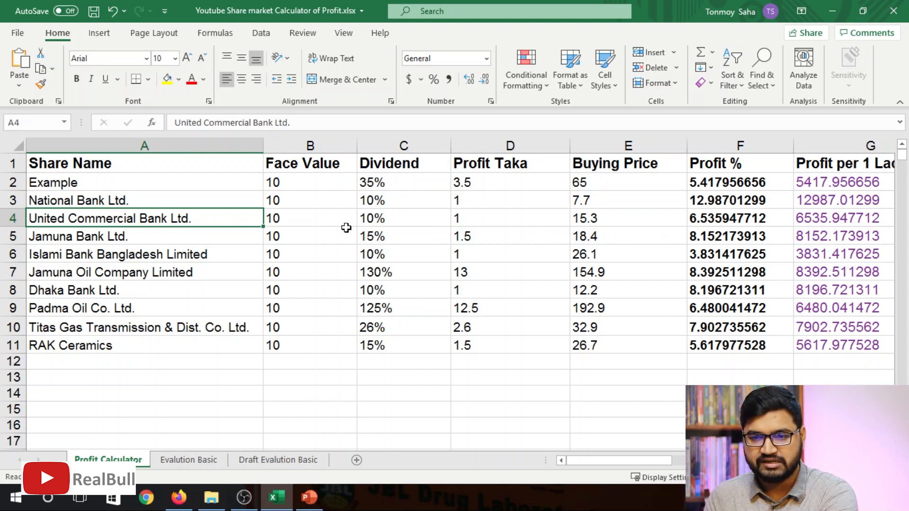
pyautogui.press('Right')
pyautogui.press('Right')
pyautogui.press('Right')
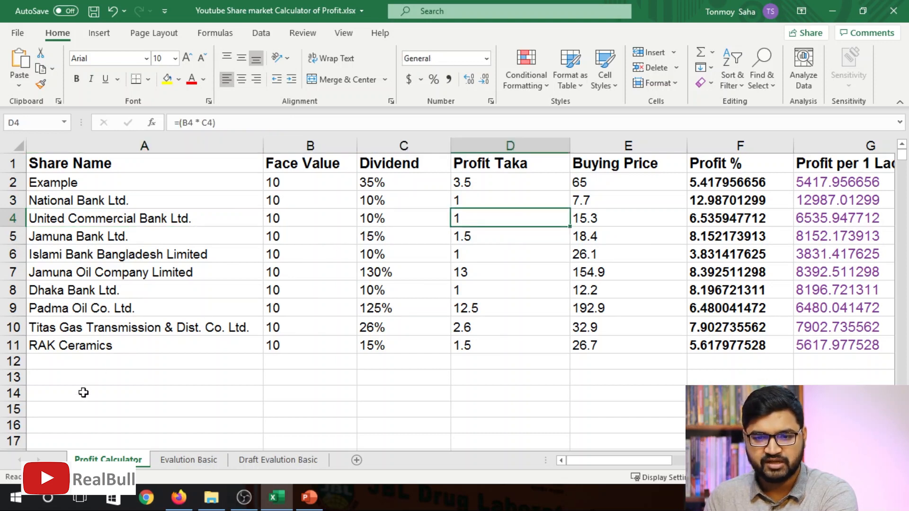
# Add XYZ Corporation as a new share in row 12 with a face value of 10.
pyautogui.click(70, 362)
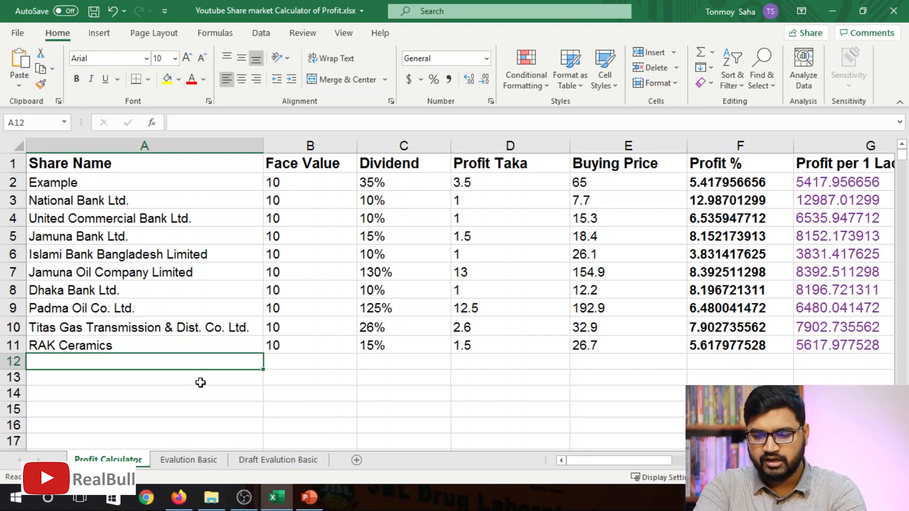
pyautogui.write('X')
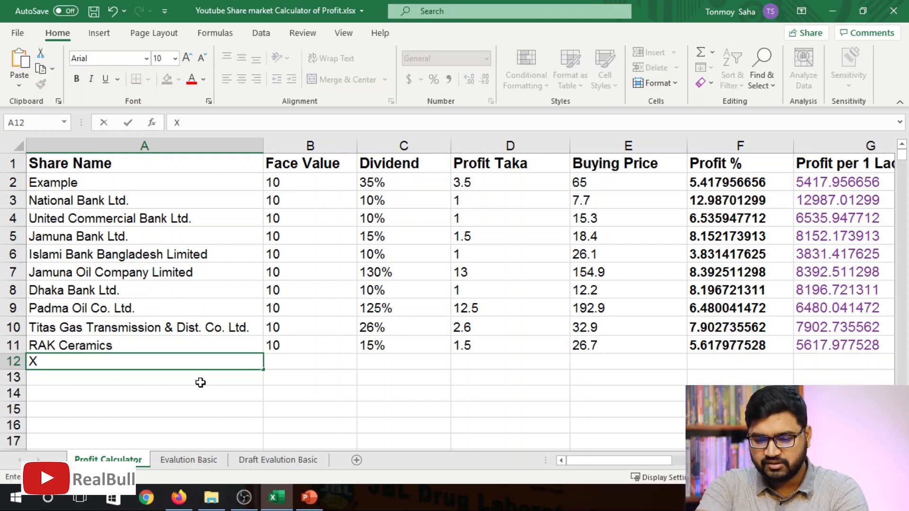
pyautogui.write('YZ Corporation')
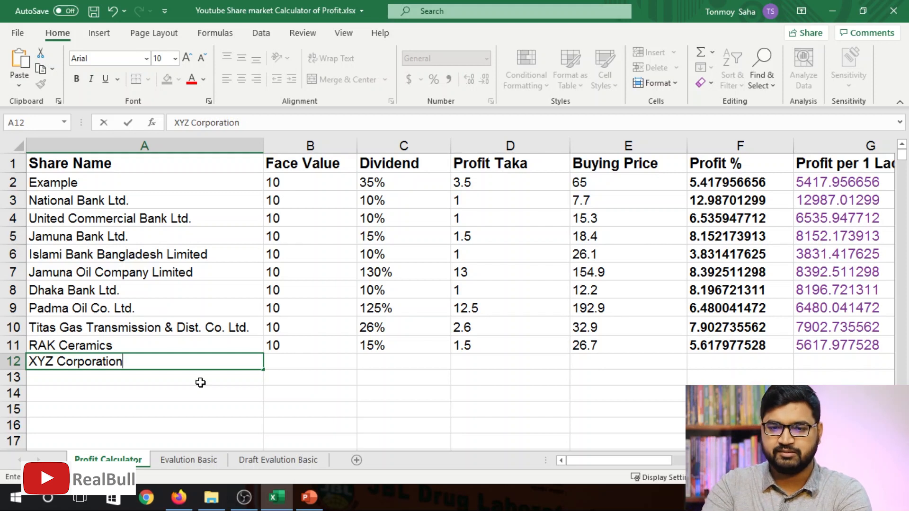
pyautogui.press('Tab')
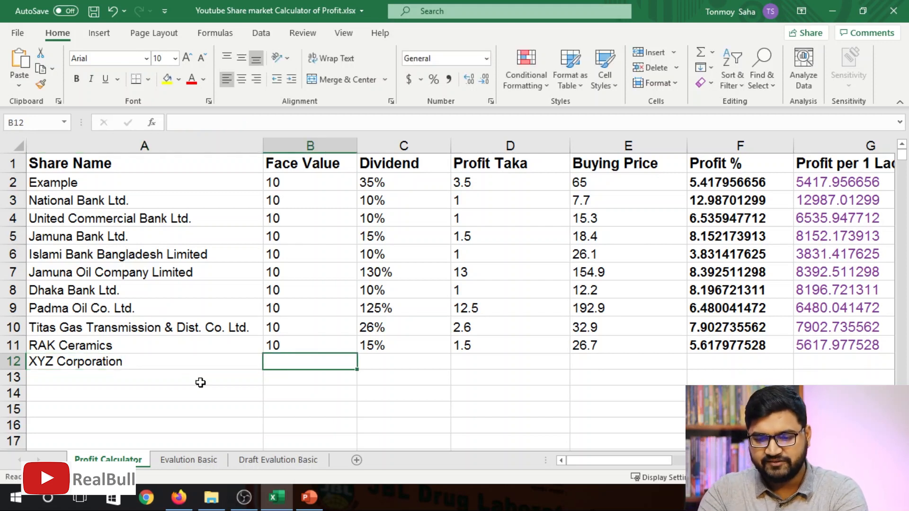
pyautogui.write('10')
pyautogui.press('Tab')
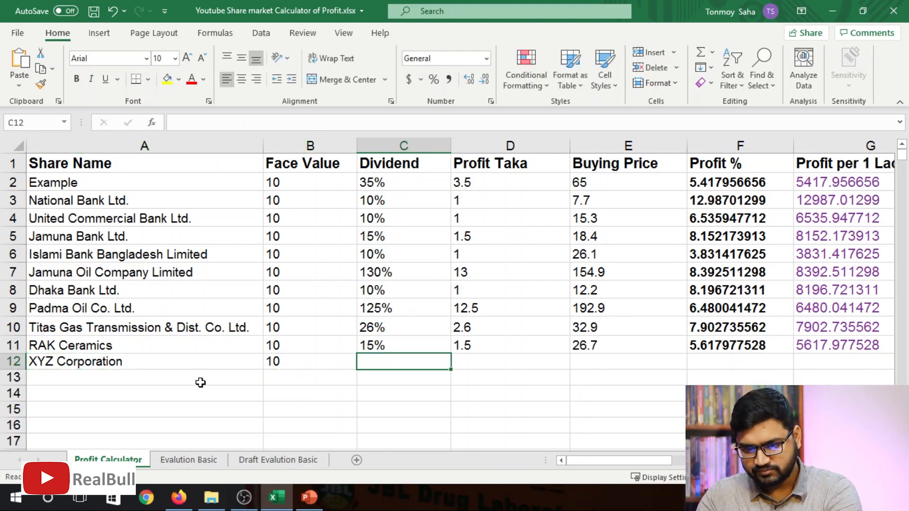
# Enter a 20% dividend for XYZ Corporation and check the formula in its Profit Taka cell.
pyautogui.write('20')
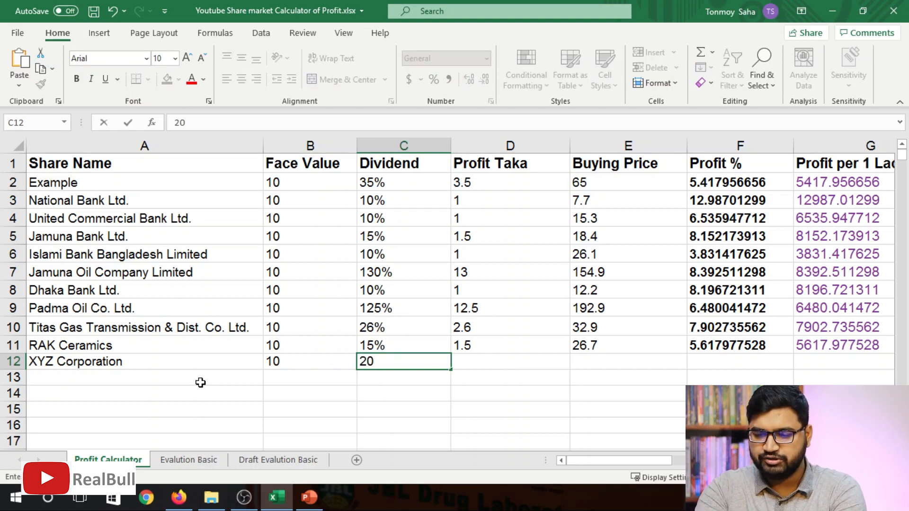
pyautogui.write('%')
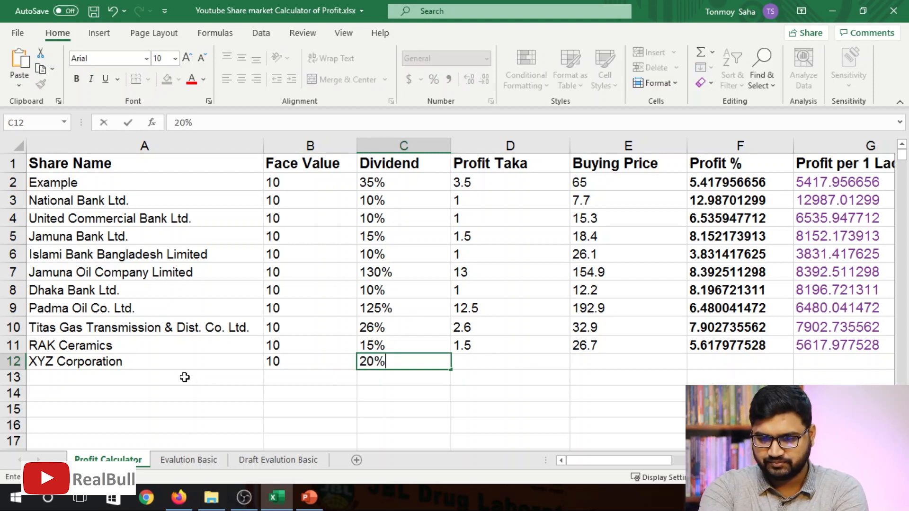
pyautogui.press('Tab')
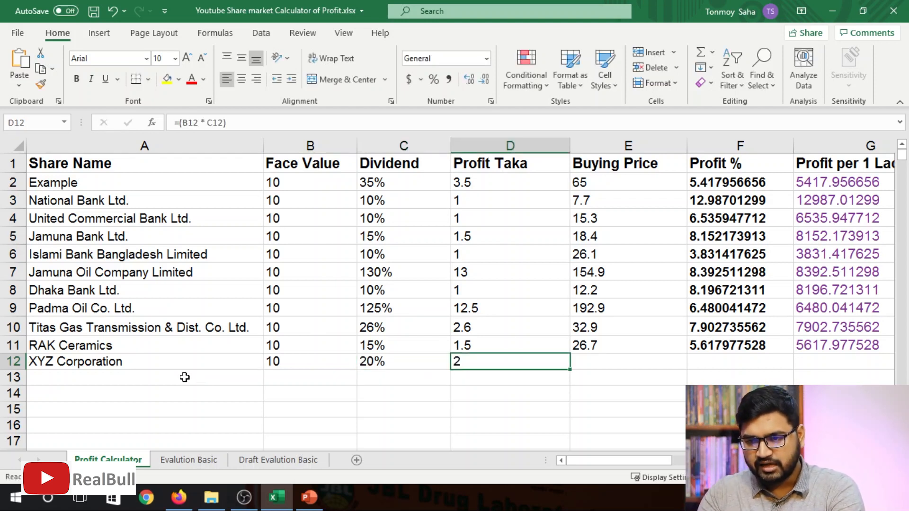
pyautogui.press('Left')
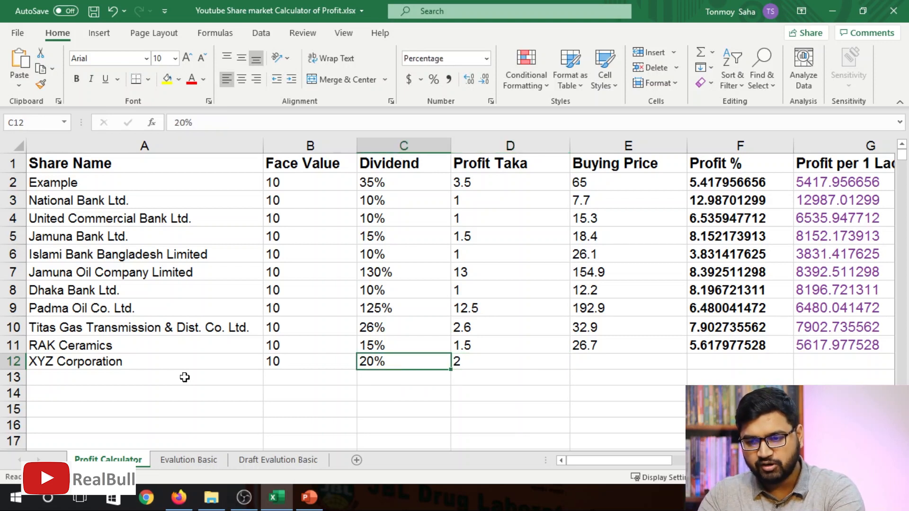
pyautogui.press('Right')
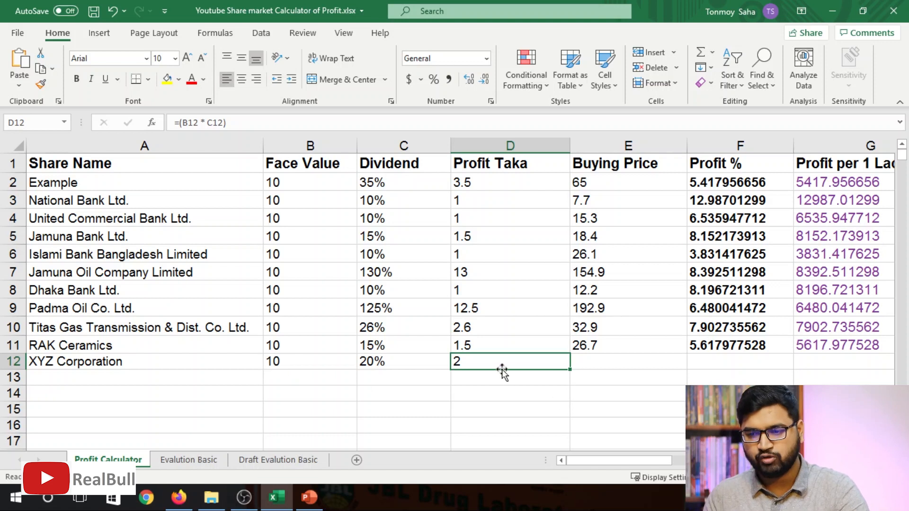
# Change XYZ Corporation's dividend to 30% and reselect that cell.
pyautogui.click(412, 367)
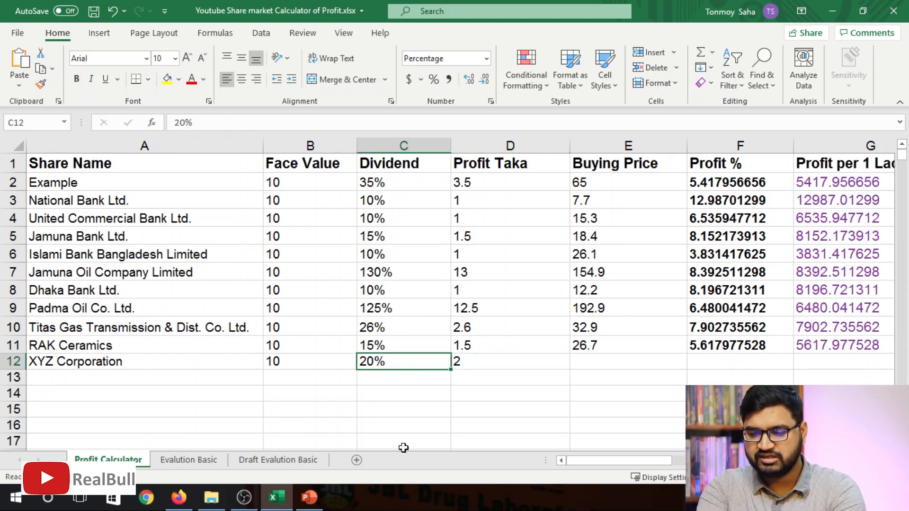
pyautogui.write('30')
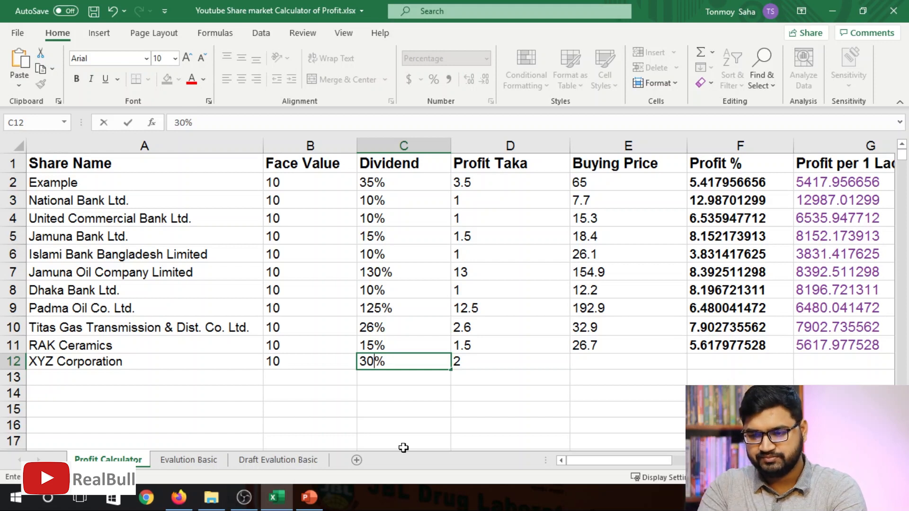
pyautogui.press('Return')
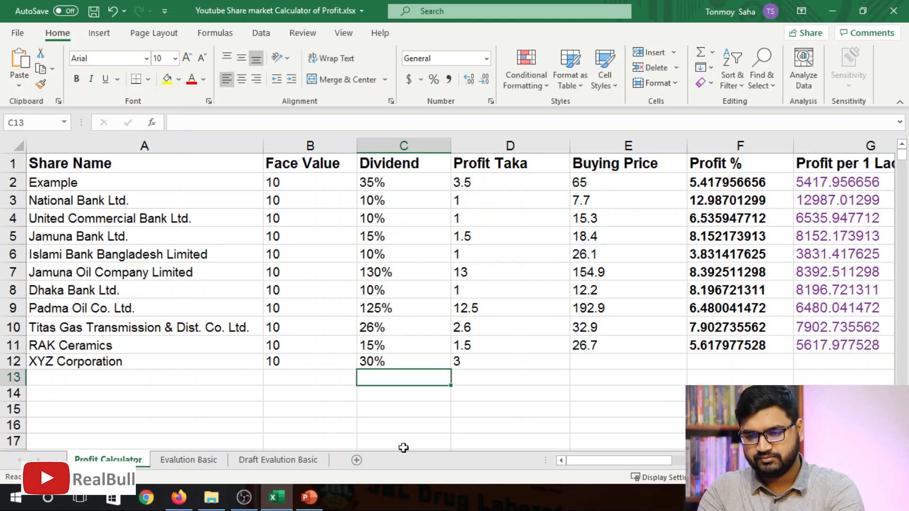
pyautogui.press('Up')
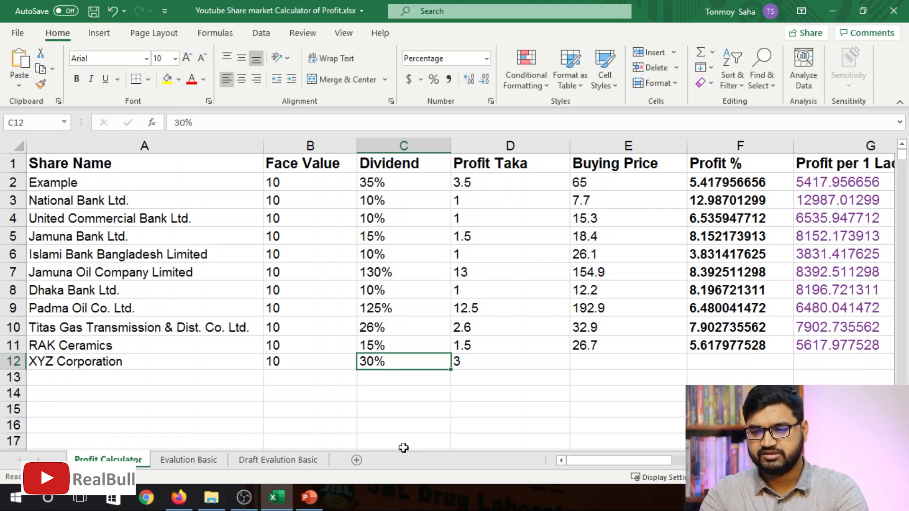
# Enter a buying price of 15 for XYZ Corporation and check its Profit % and Profit per 1 Lac taka formulas.
pyautogui.press('Right')
pyautogui.press('Right')
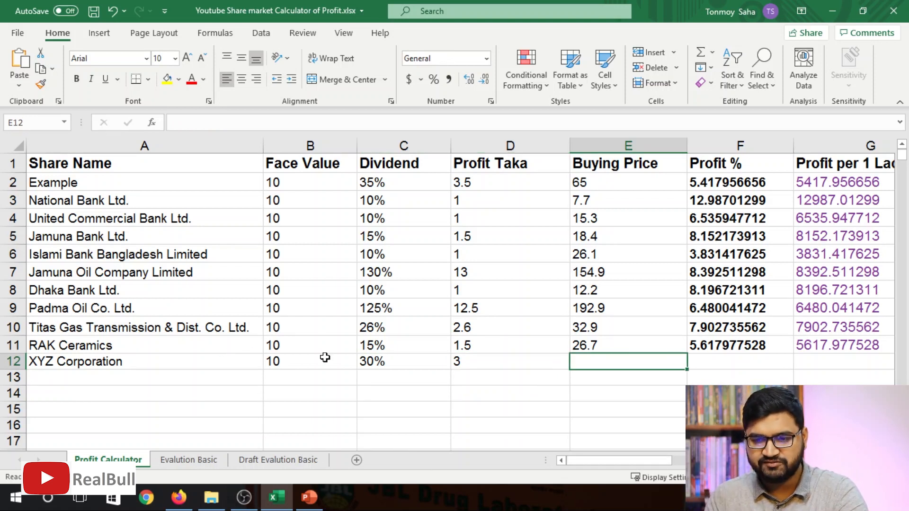
pyautogui.click(309, 367)
pyautogui.click(616, 364)
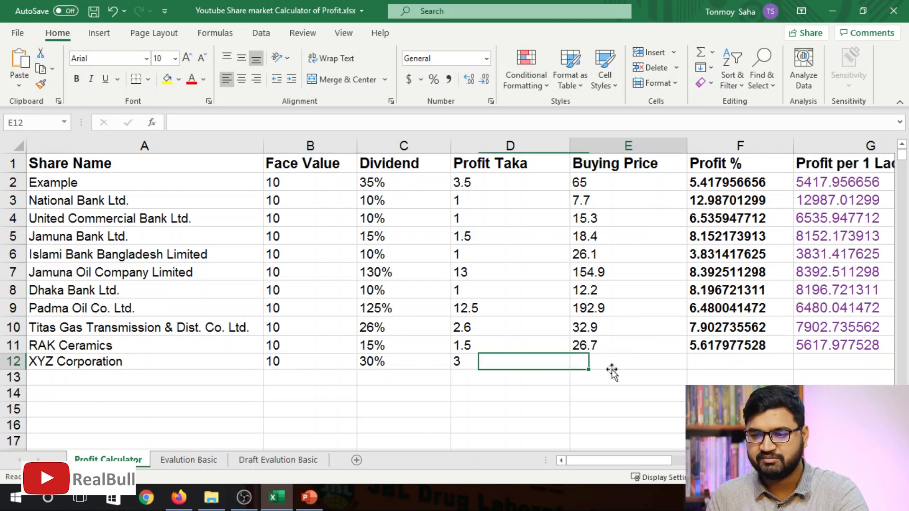
pyautogui.moveTo(640, 465); pyautogui.dragTo(676, 457)
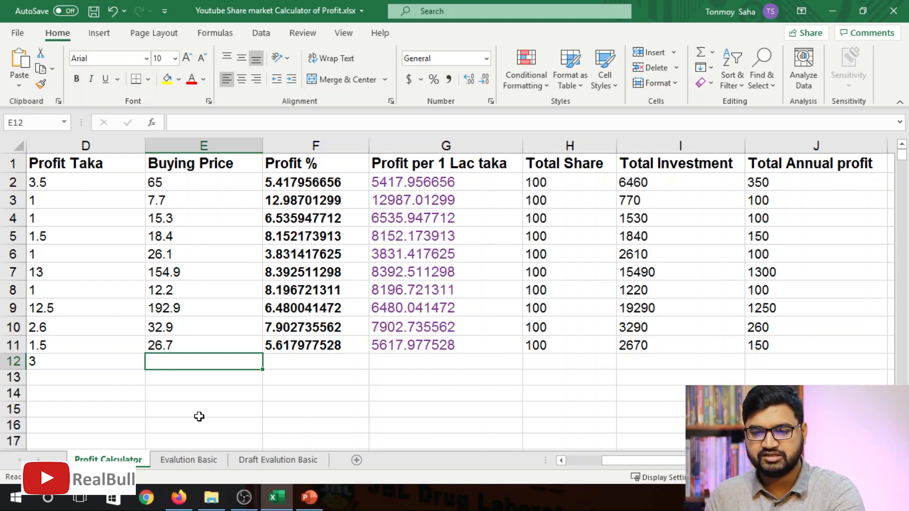
pyautogui.write('12')
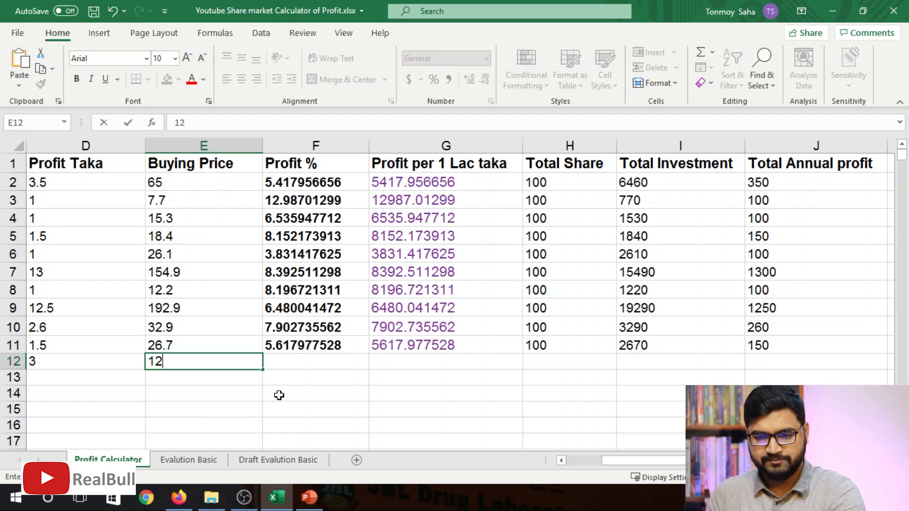
pyautogui.press('BackSpace')
pyautogui.write('5')
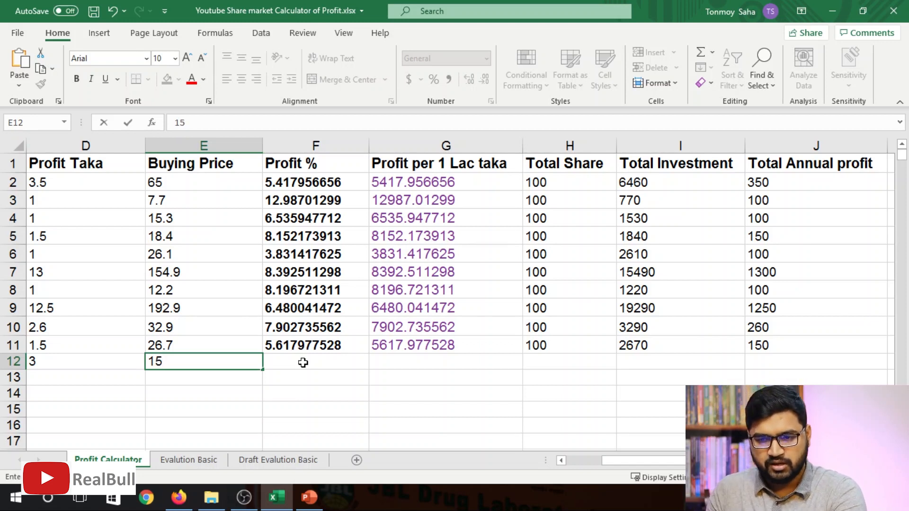
pyautogui.click(325, 413)
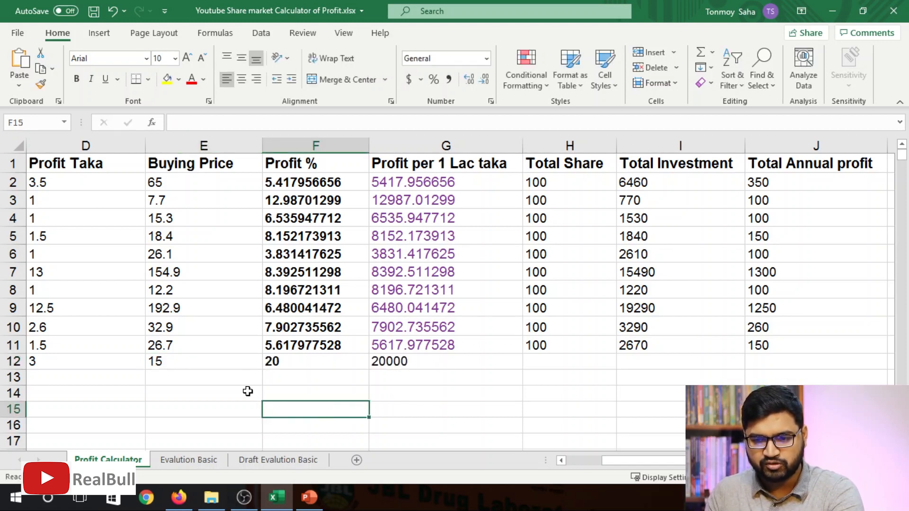
pyautogui.click(303, 362)
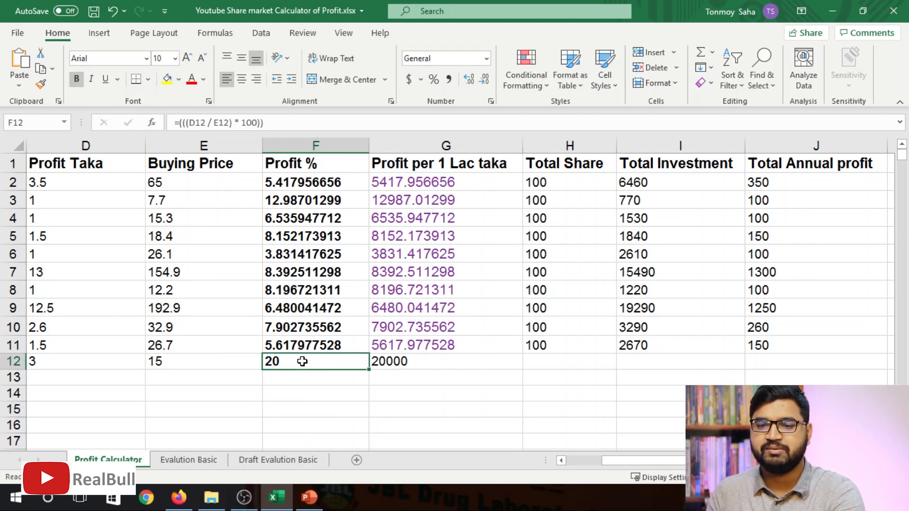
pyautogui.click(437, 367)
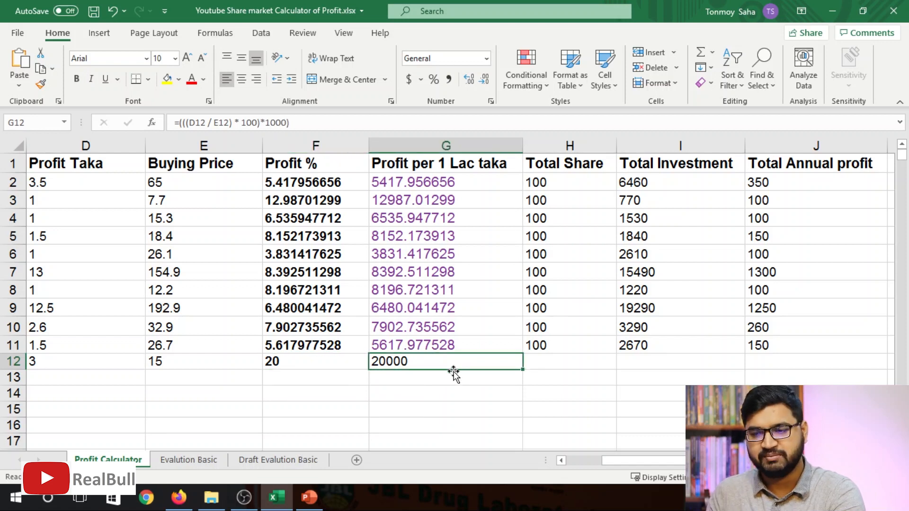
# Enter 100 as XYZ Corporation's Total Share.
pyautogui.doubleClick(552, 365)
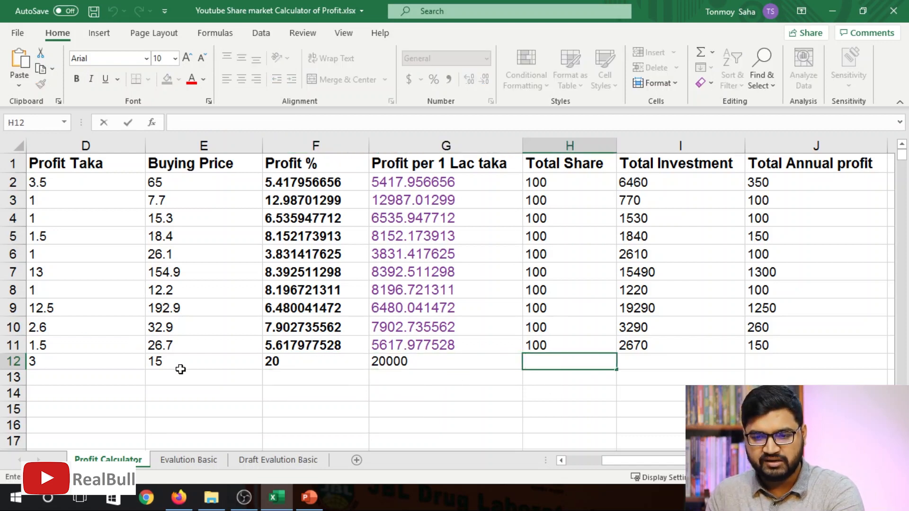
pyautogui.write('100')
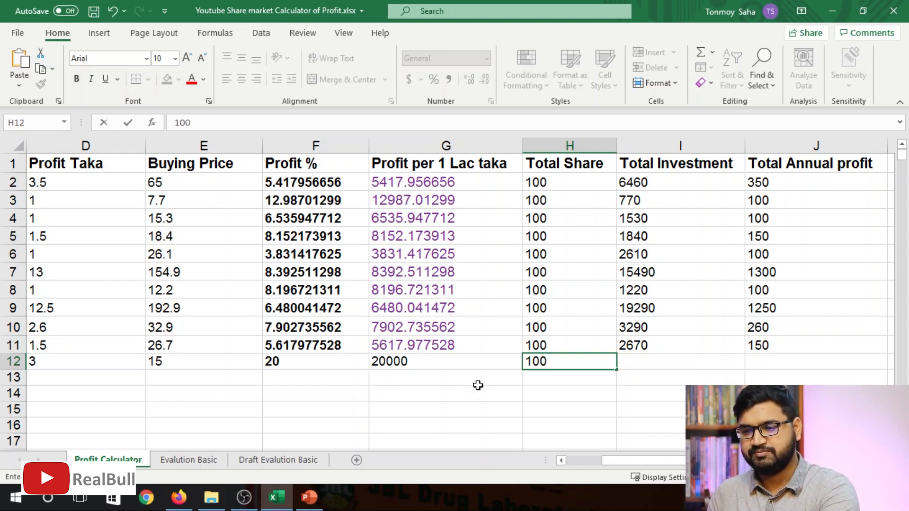
pyautogui.click(585, 389)
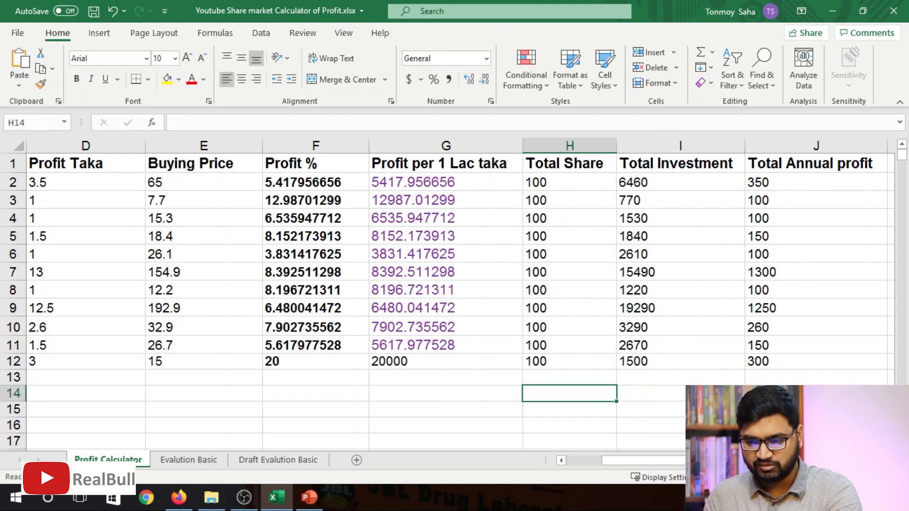
# Inspect XYZ Corporation's Total Share value and its Total Investment and Total Annual profit formulas.
pyautogui.moveTo(689, 461); pyautogui.dragTo(713, 460)
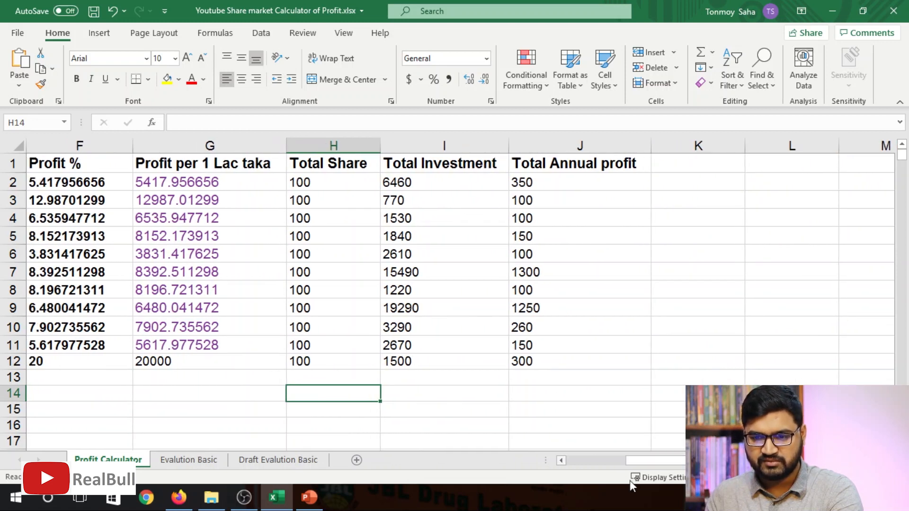
pyautogui.click(323, 364)
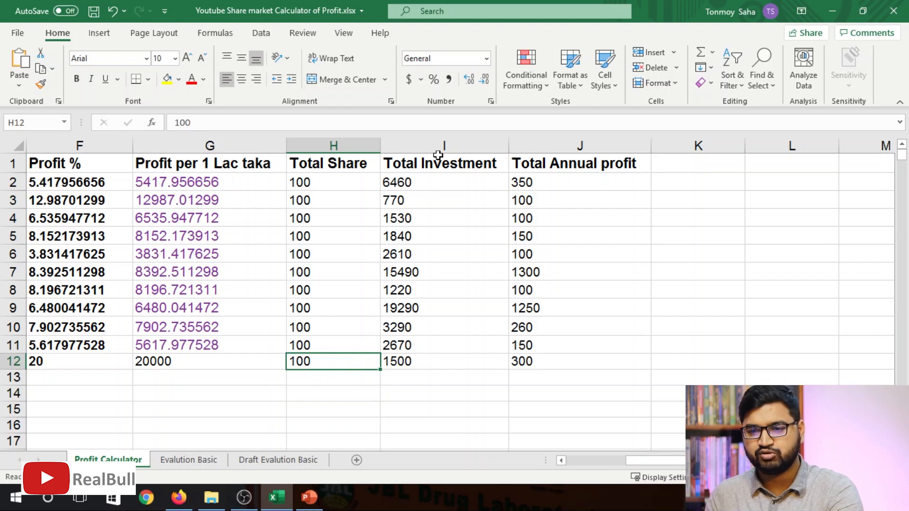
pyautogui.click(429, 368)
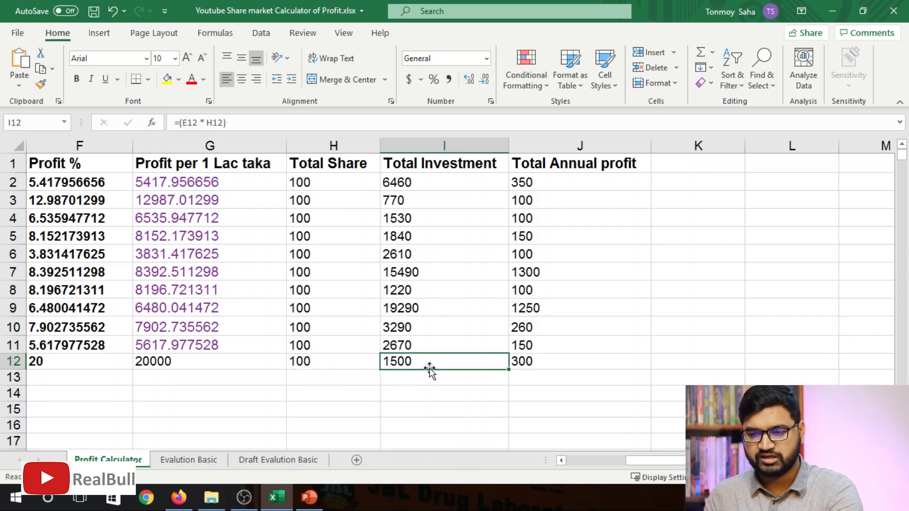
pyautogui.click(561, 362)
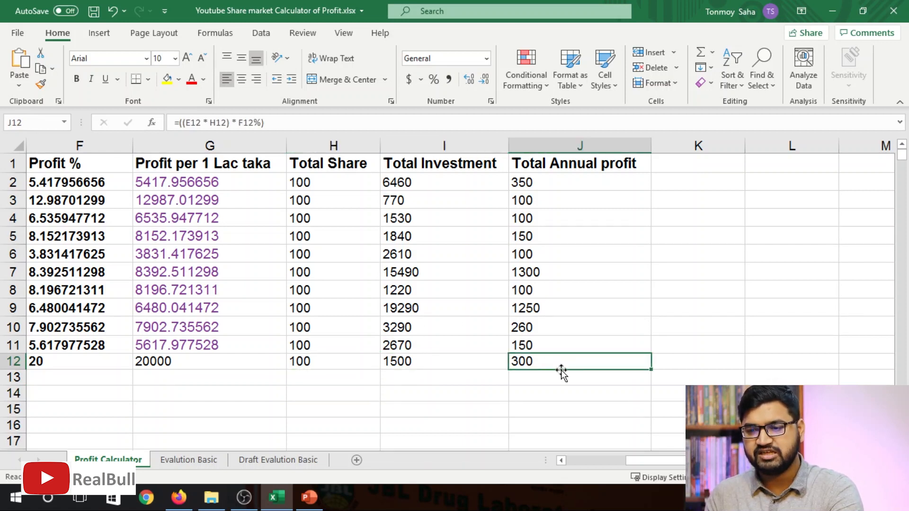
# Change XYZ Corporation's Total Share to 1000 and recheck its Total Investment and Total Annual profit cells.
pyautogui.click(322, 367)
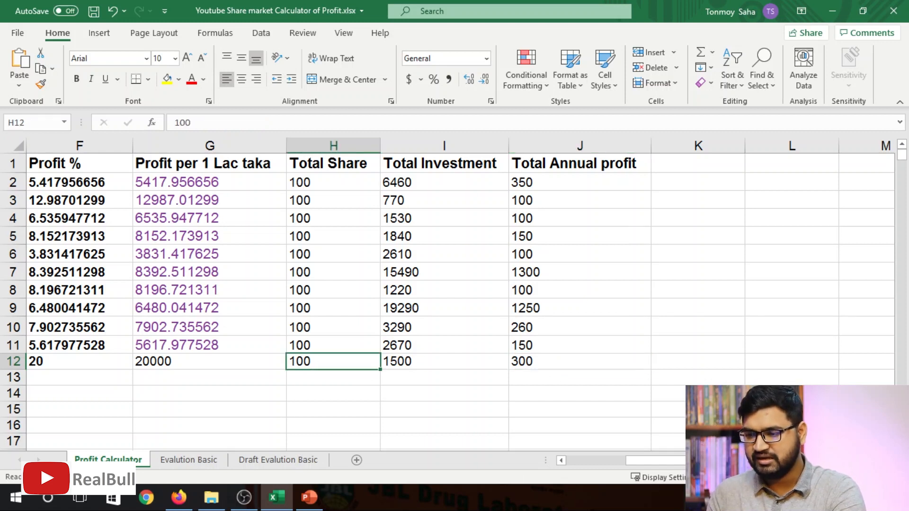
pyautogui.hscroll(1, 385, 406)
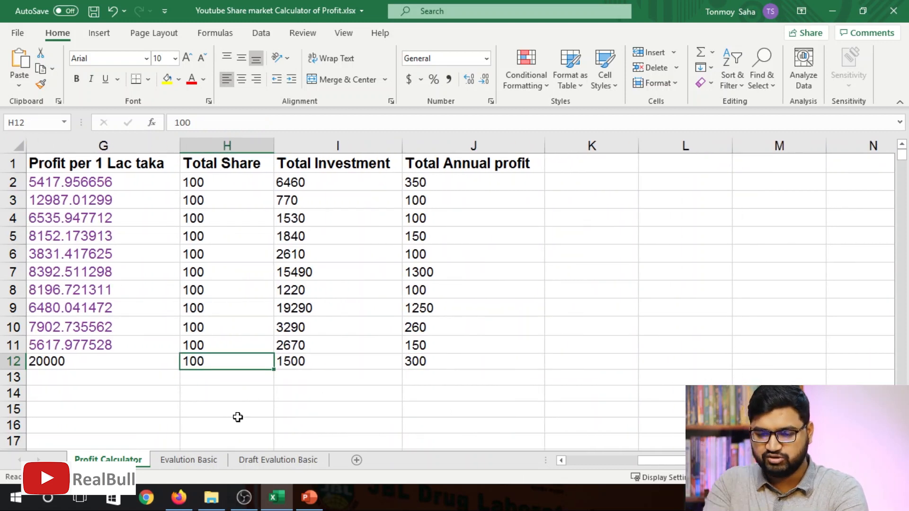
pyautogui.write('1000')
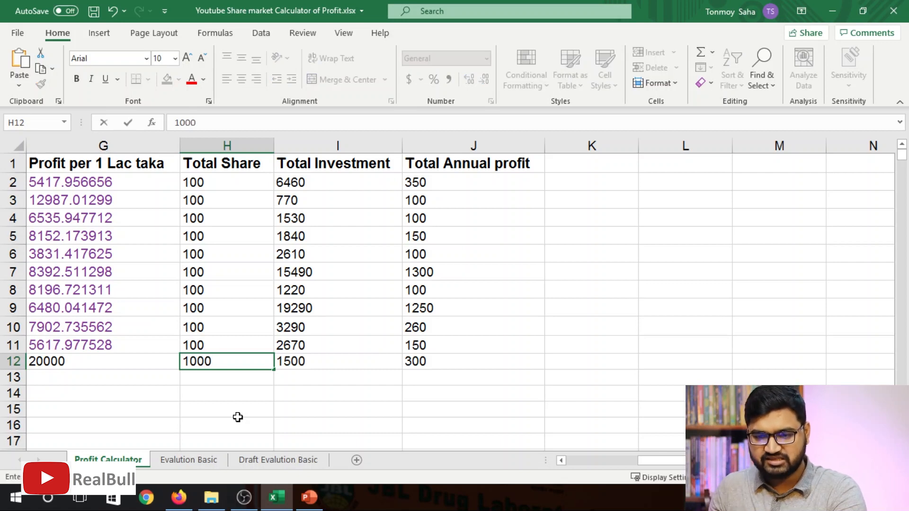
pyautogui.press('Return')
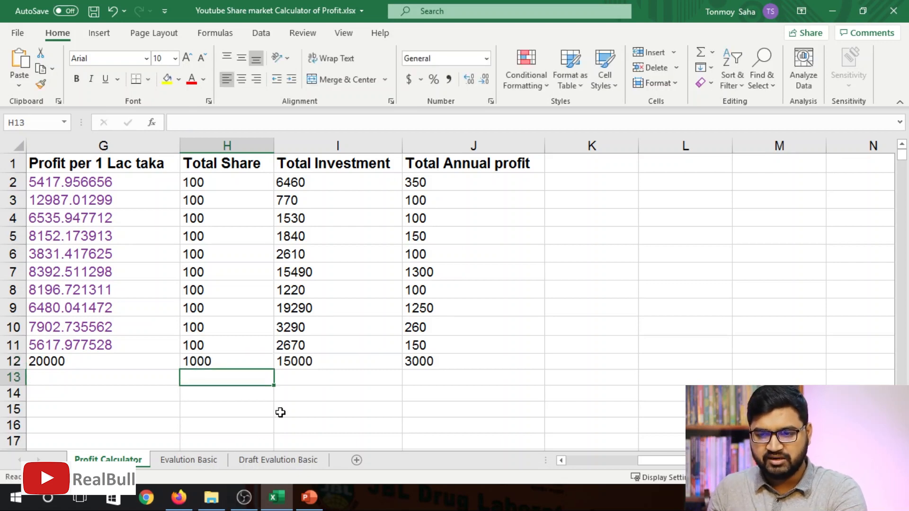
pyautogui.click(331, 366)
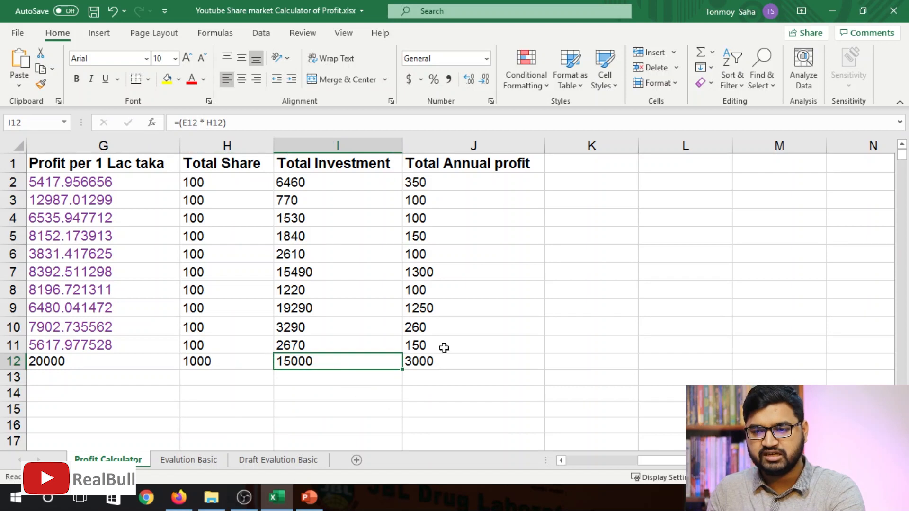
pyautogui.click(467, 366)
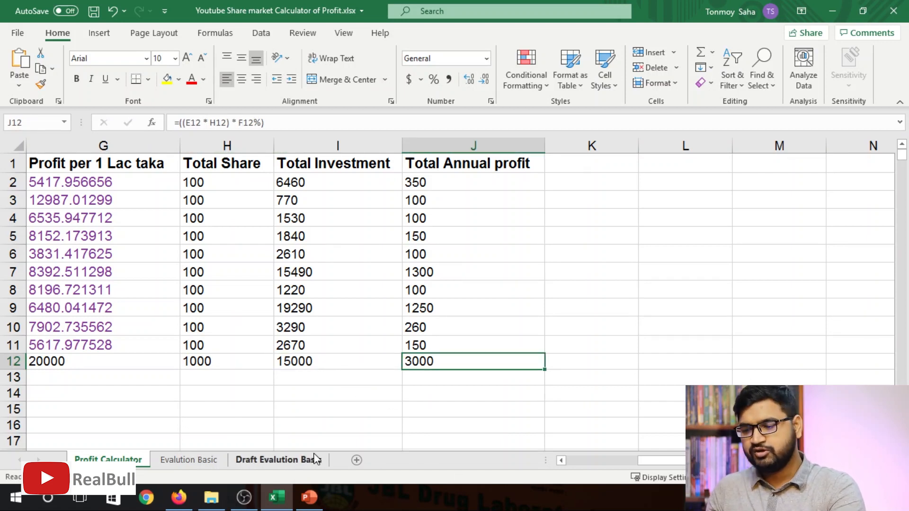
# Compare the dividends, buying prices and Profit % of National Bank Ltd., United Commercial Bank Ltd. and XYZ Corporation.
pyautogui.press('Left')
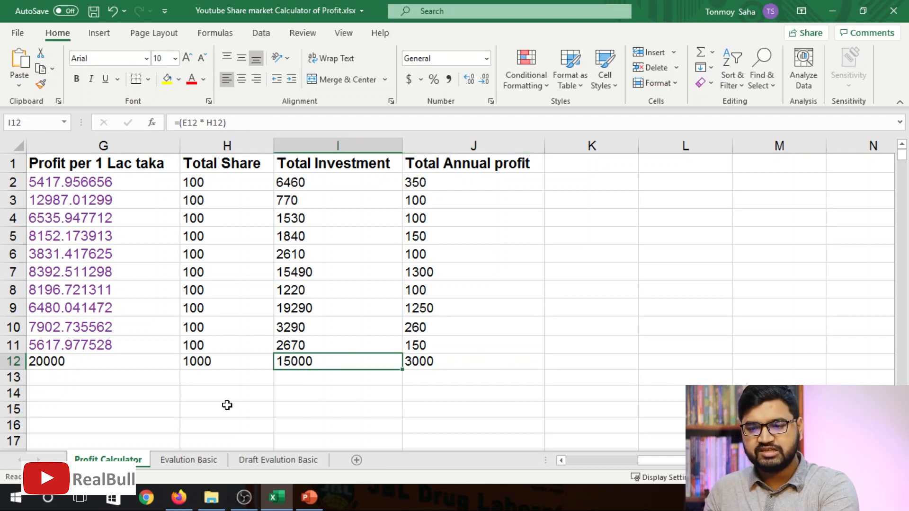
pyautogui.press('Home')
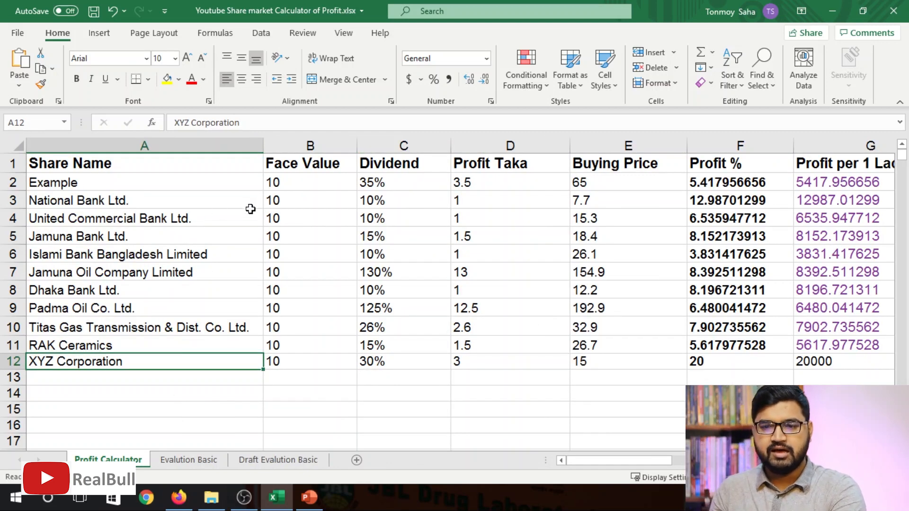
pyautogui.click(389, 202)
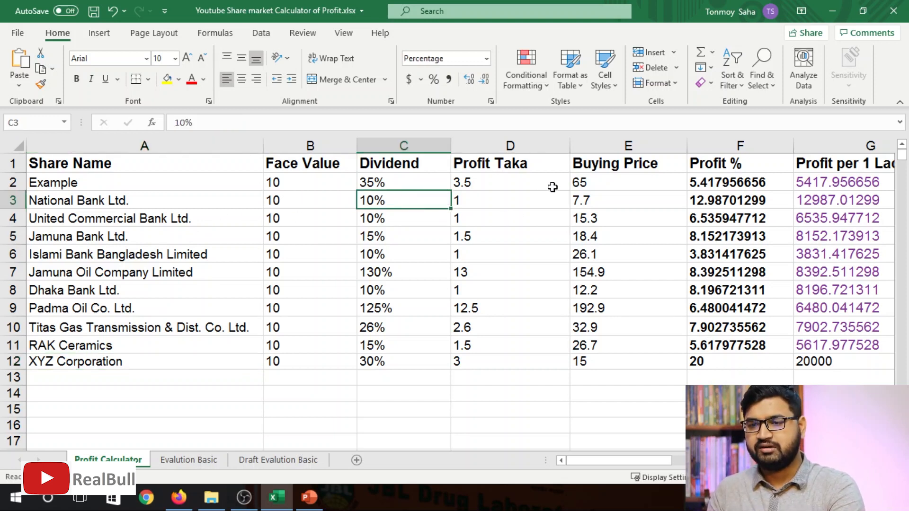
pyautogui.click(601, 206)
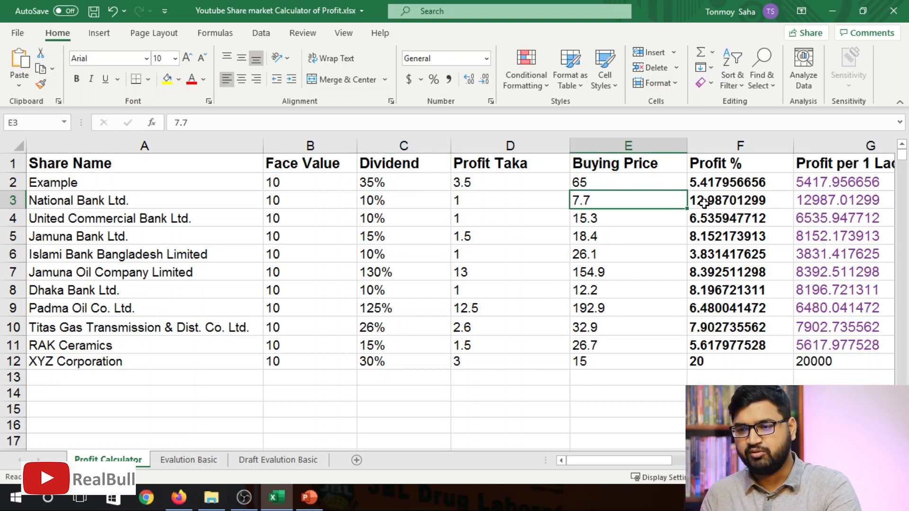
pyautogui.click(388, 219)
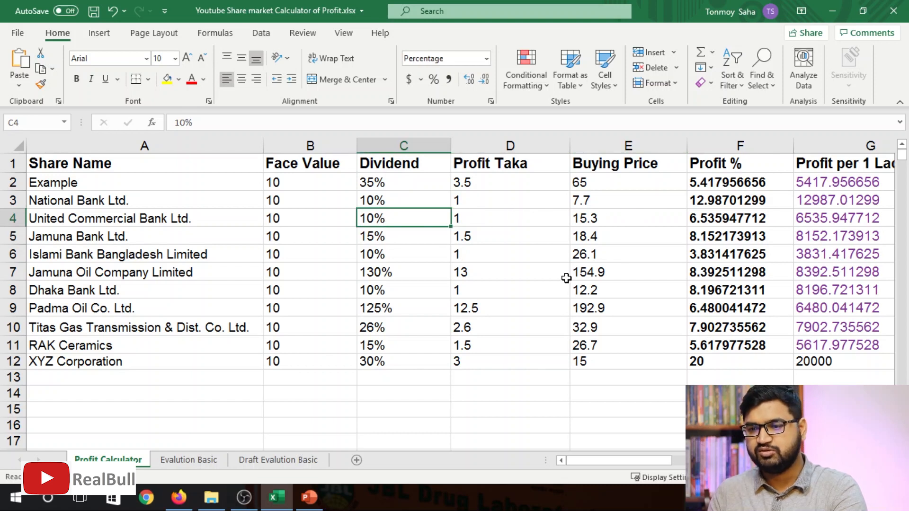
pyautogui.click(736, 201)
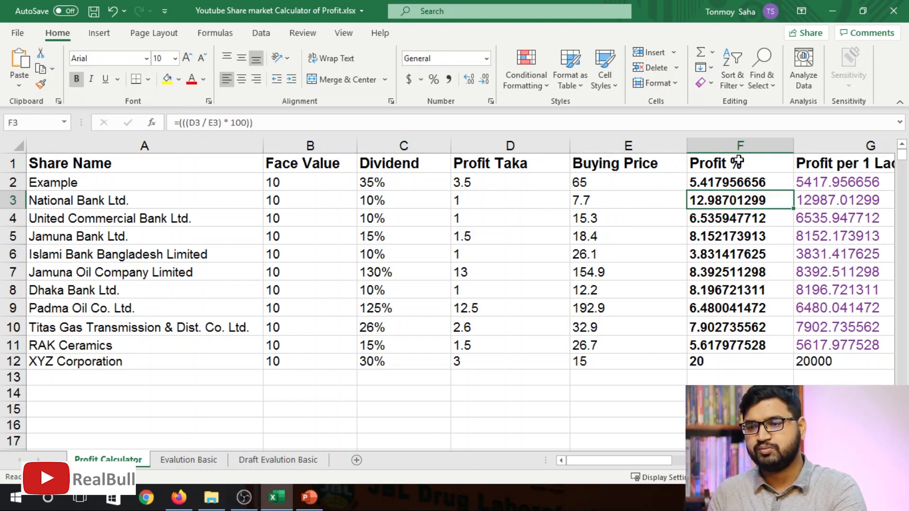
pyautogui.click(734, 363)
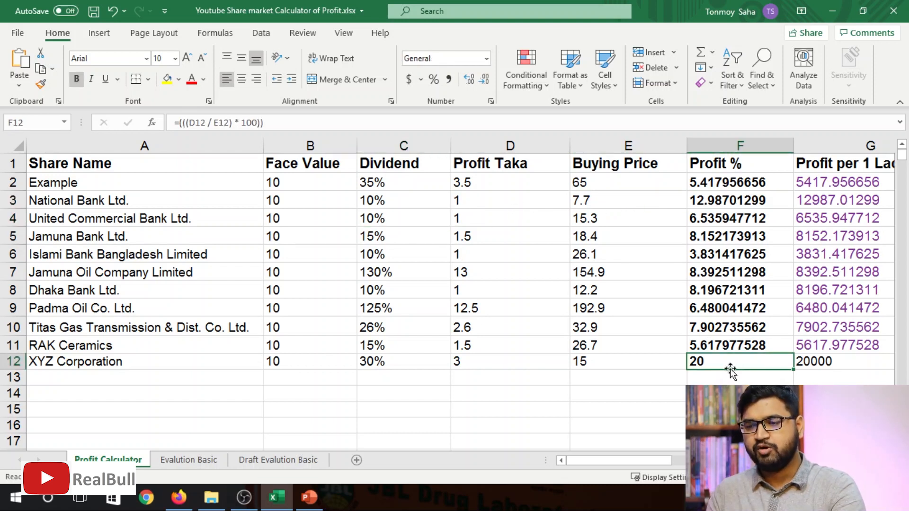
pyautogui.click(621, 395)
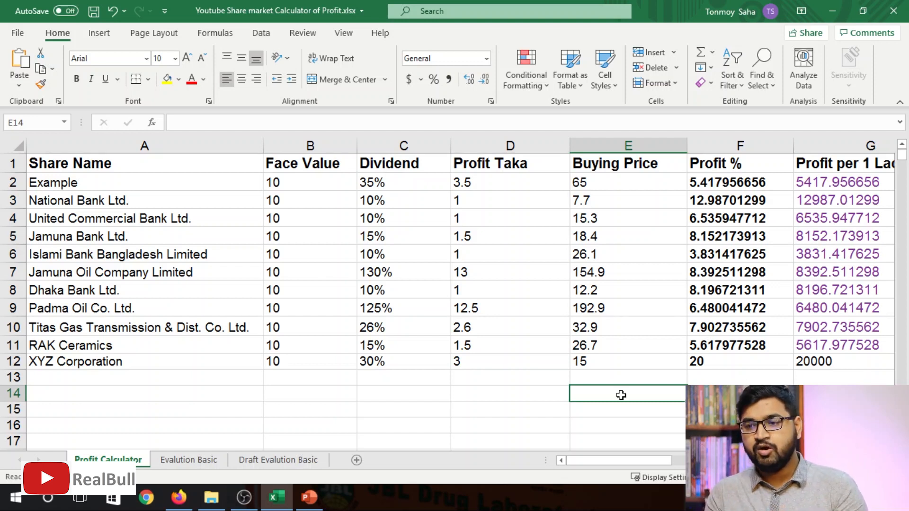
pyautogui.click(723, 379)
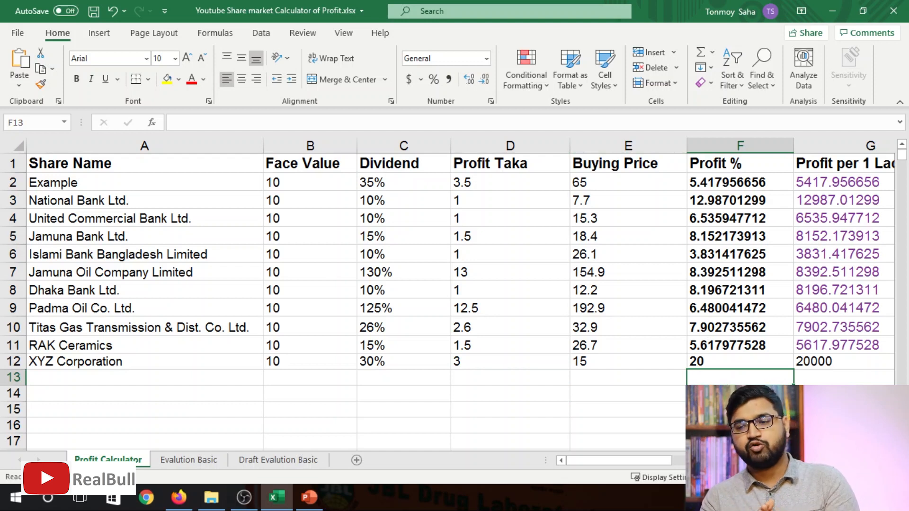